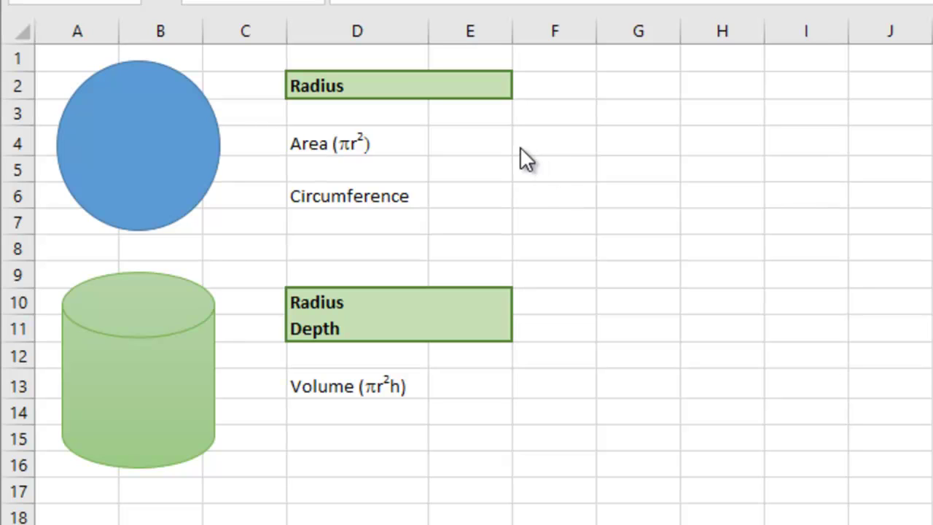
Step: Enter the circle radius 5 in cell E2
click(477, 85)
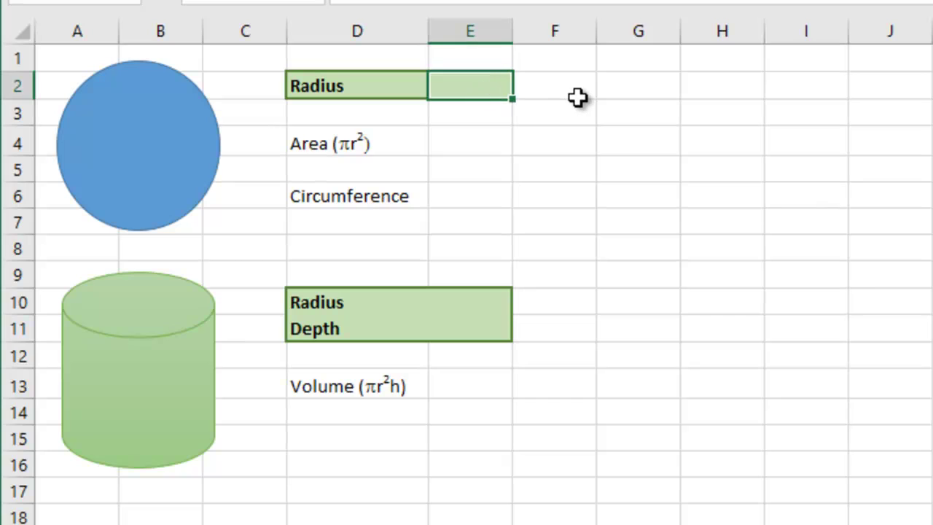
text(5)
key(Return)
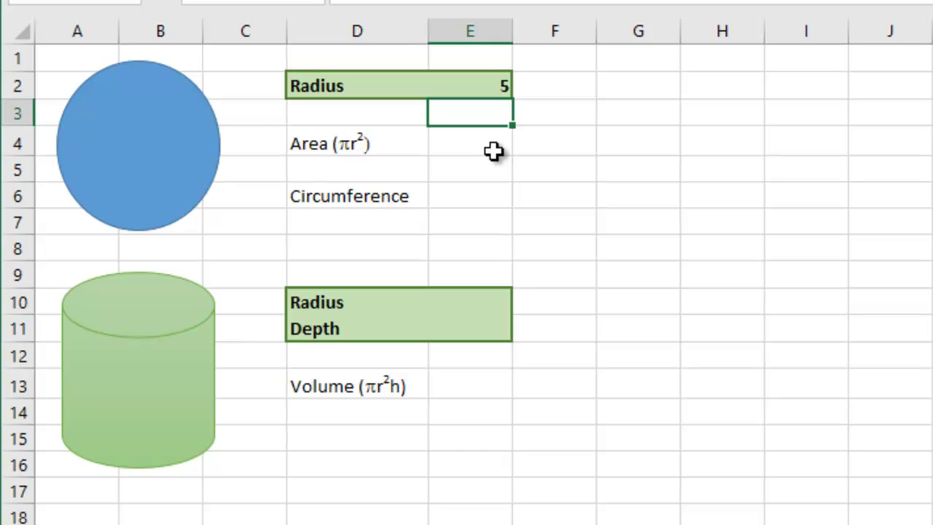
Step: Put the formula =PI() in area cell E4, showing 3.141593
click(469, 143)
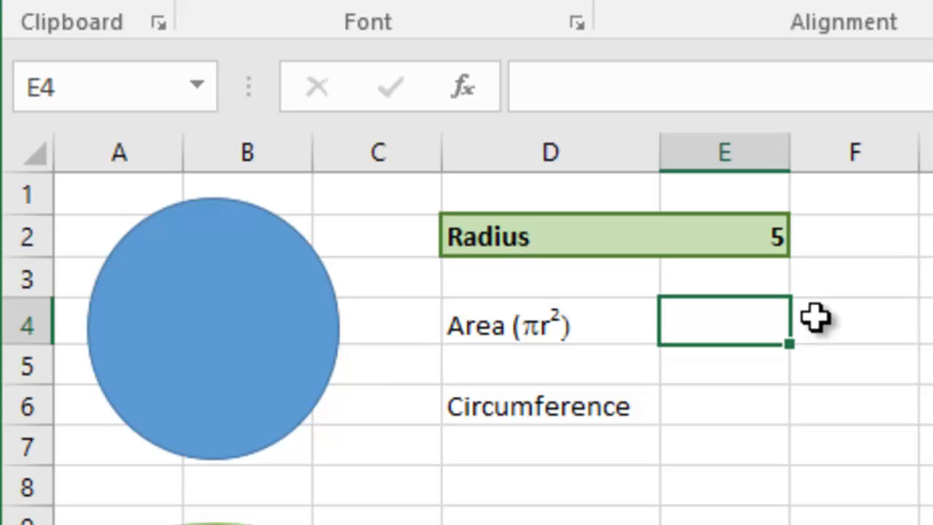
text(=pi())
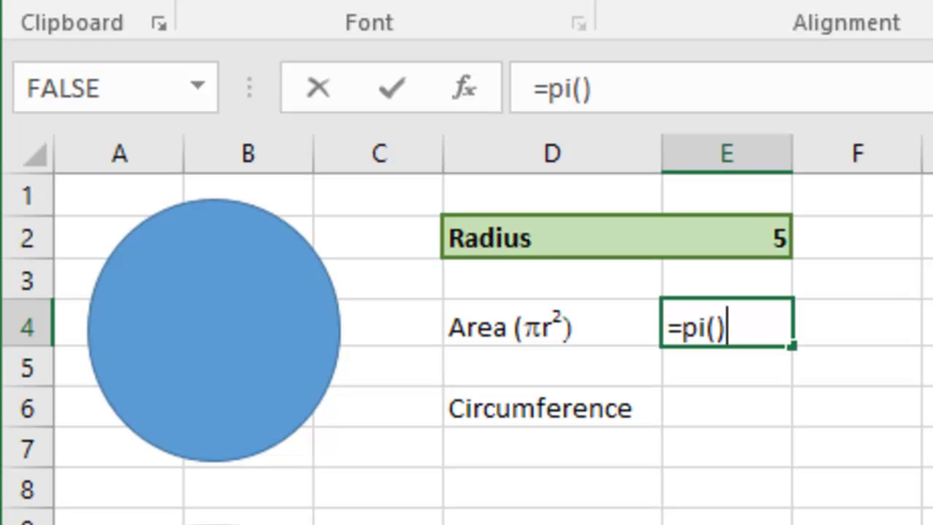
key(Return)
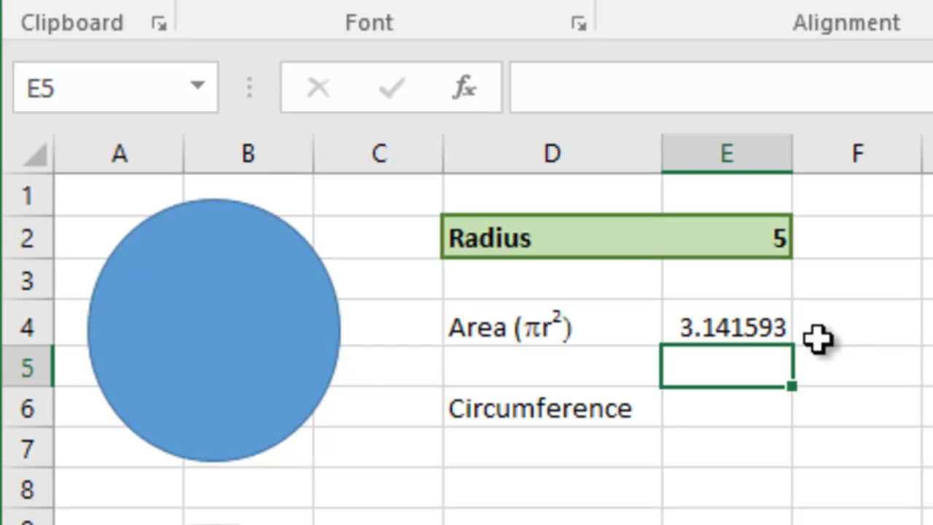
Step: Extend E4's formula to =PI()*E2^2 so the area shows 78.53982
click(762, 331)
key(F2)
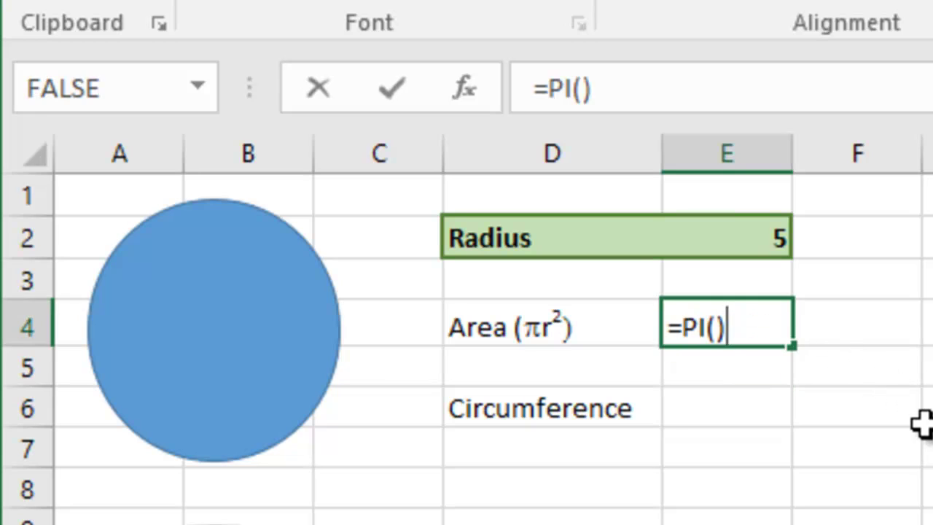
text(*)
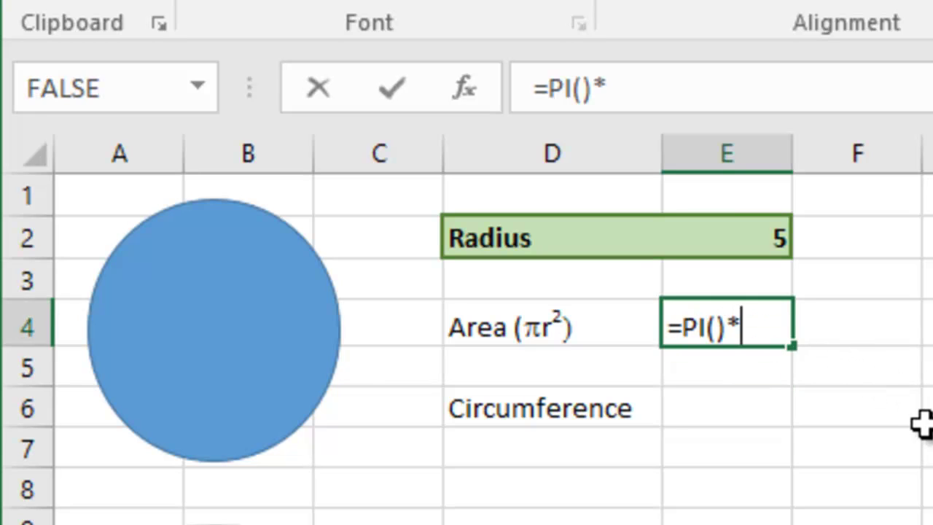
click(732, 239)
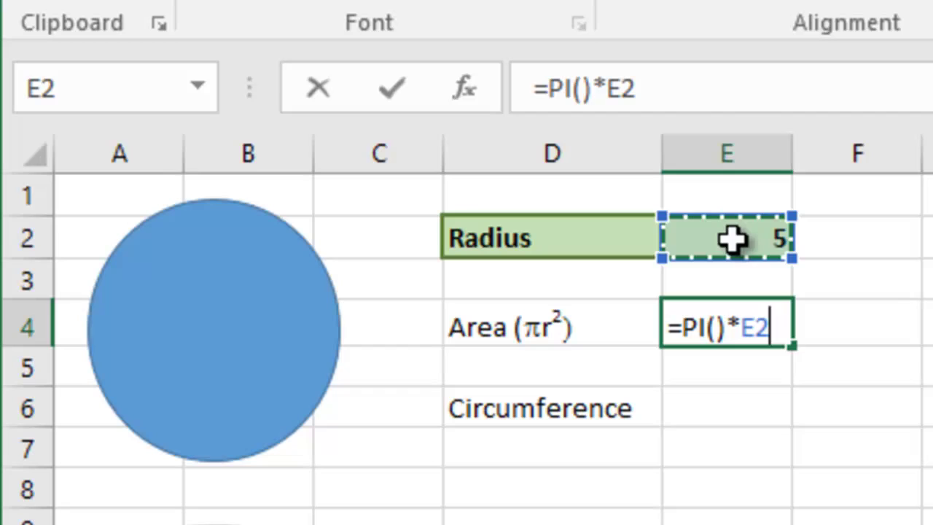
text(^2)
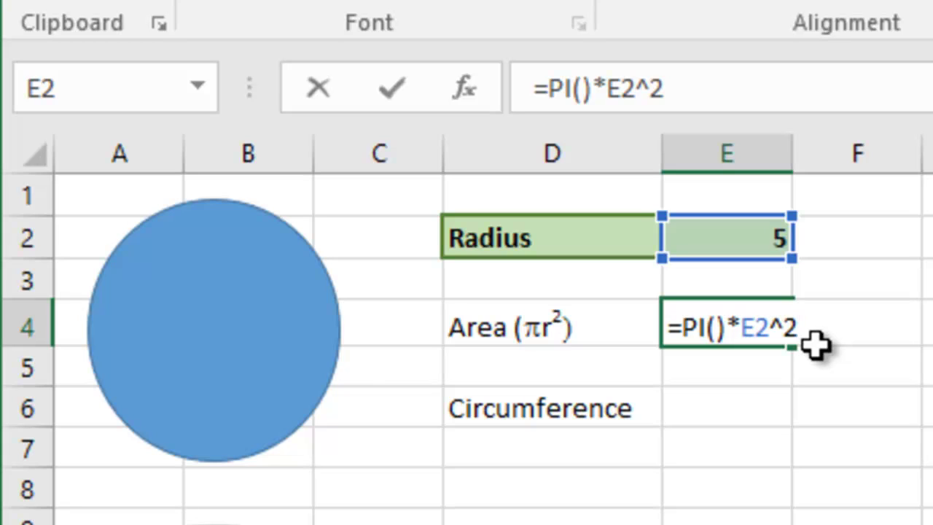
key(Return)
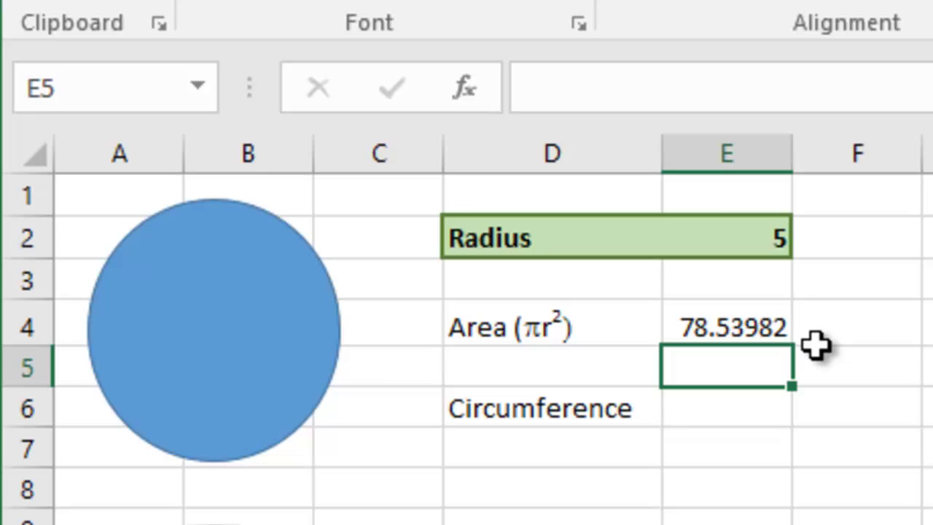
Step: Enter =2*pi()*E2 in circumference cell E6, giving 31.41593
click(741, 408)
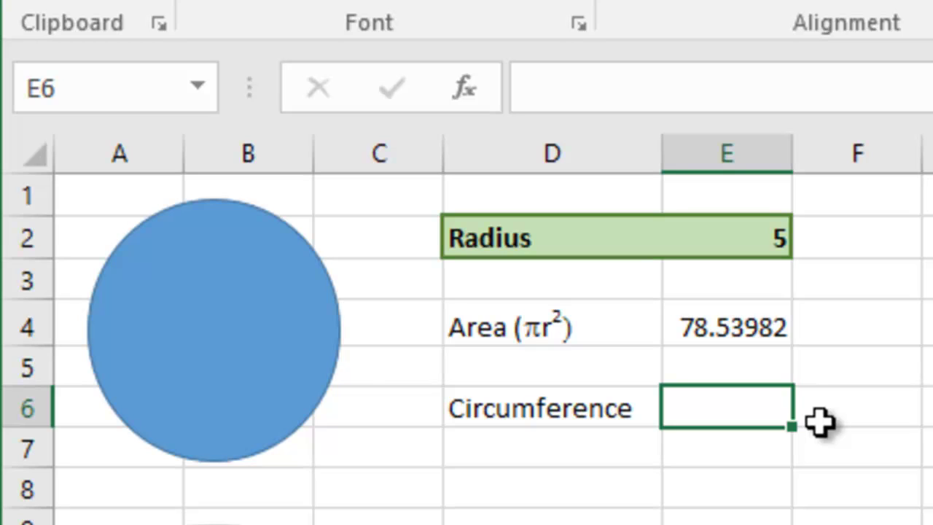
text(=)
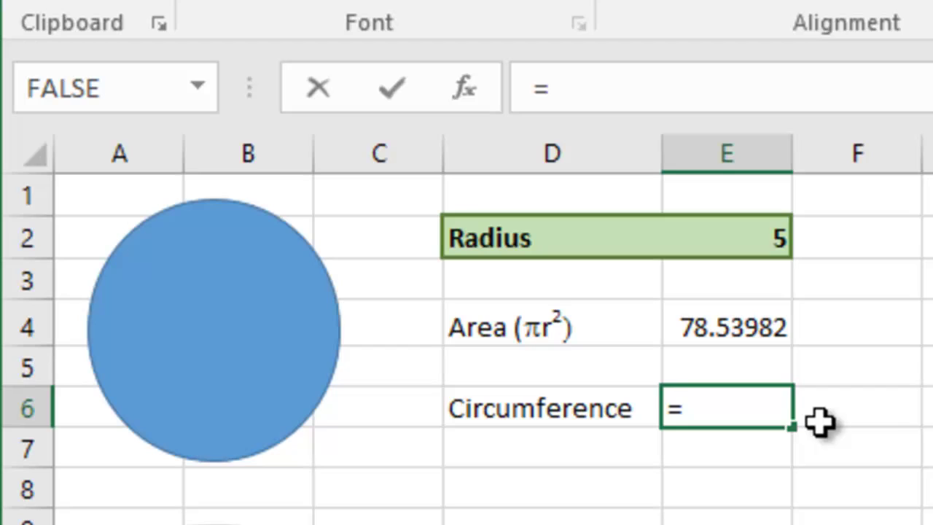
text(2*)
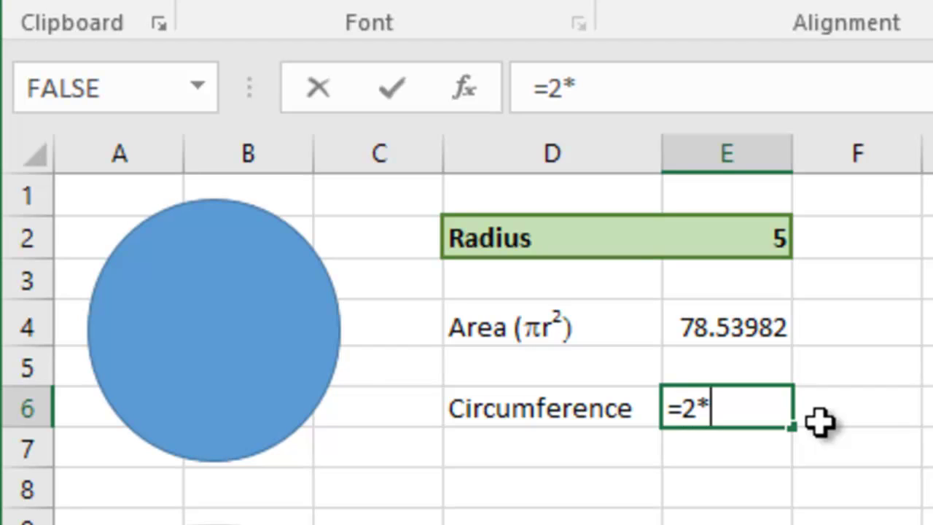
text(pi())
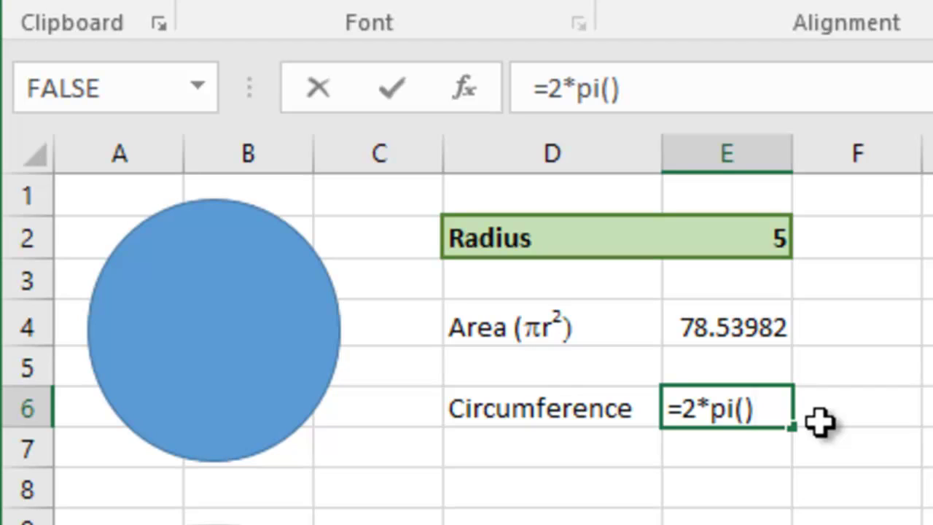
text(*)
click(757, 238)
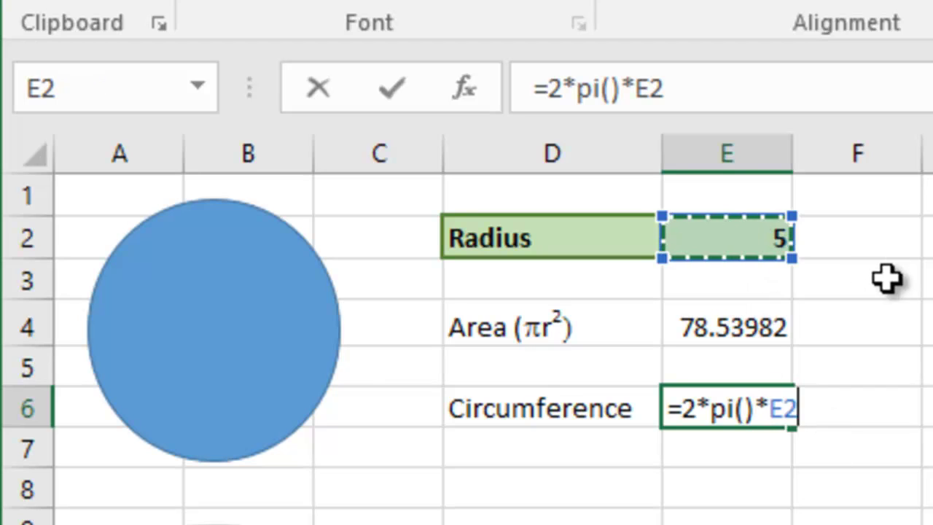
key(Return)
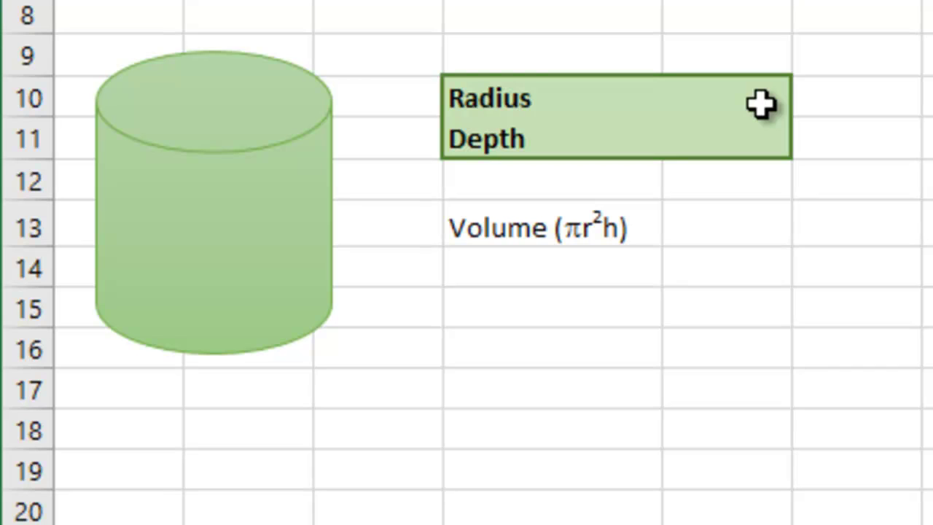
Step: Enter cylinder radius 5 in E10 and depth 10 in E11
click(761, 105)
text(5)
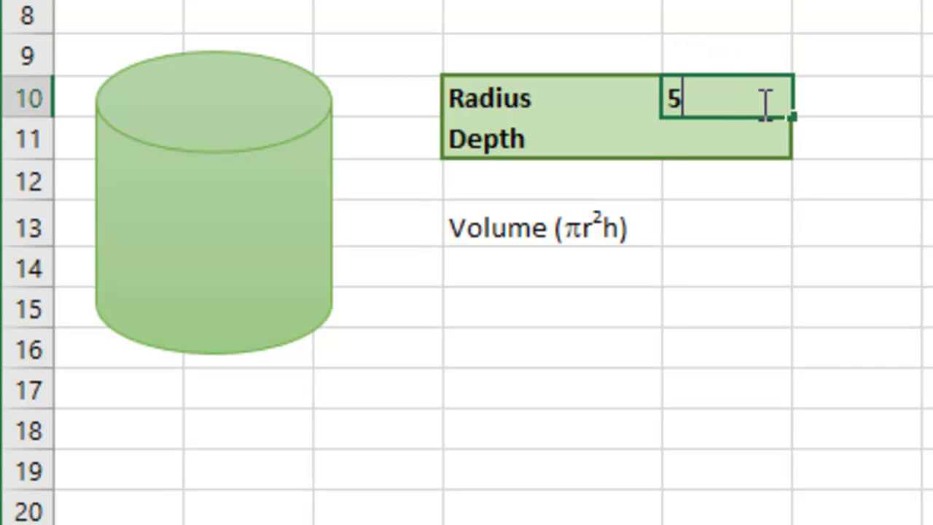
key(Return)
text(10)
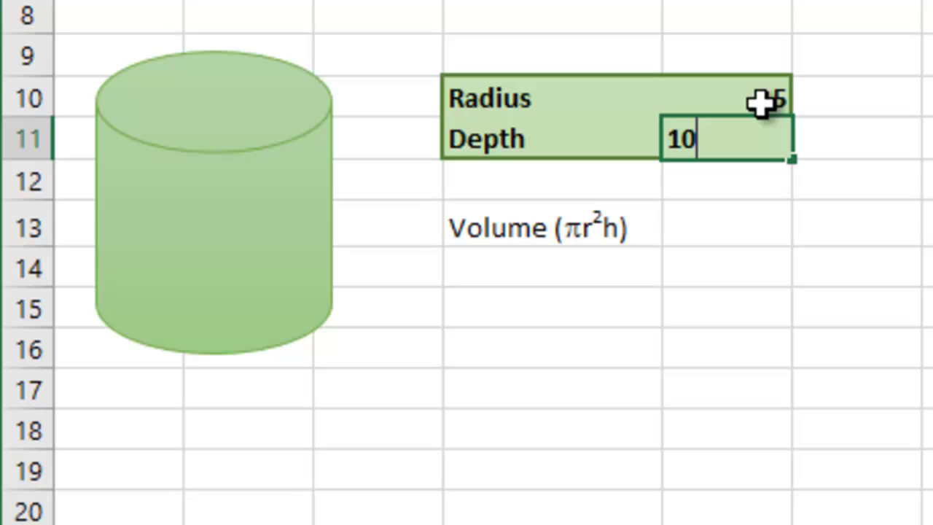
key(Return)
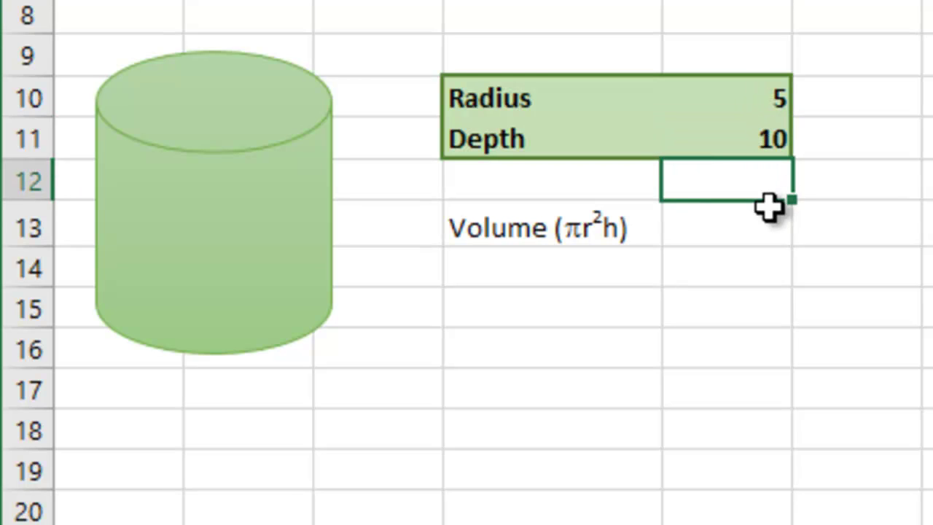
click(742, 228)
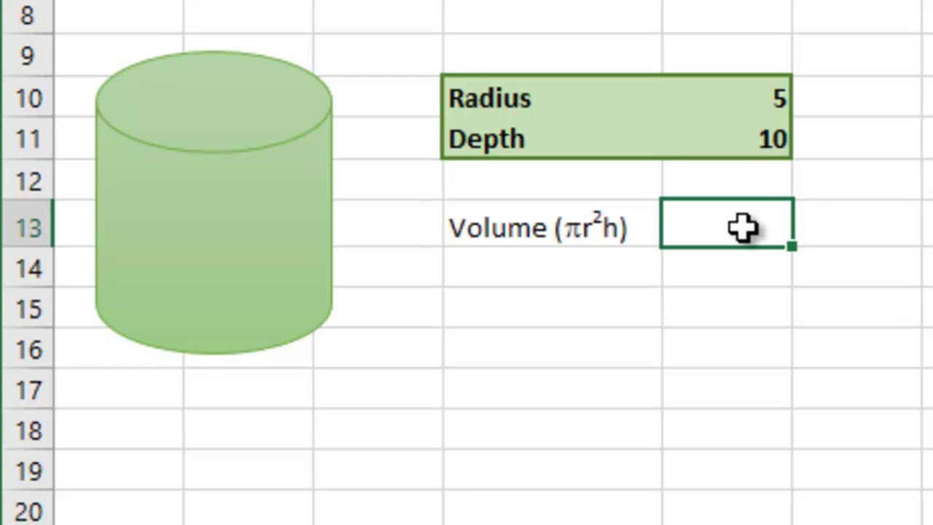
Step: Enter =pi()*E10^2*E11 in volume cell E13, giving 785.3982
double_click(742, 228)
text(=pi())
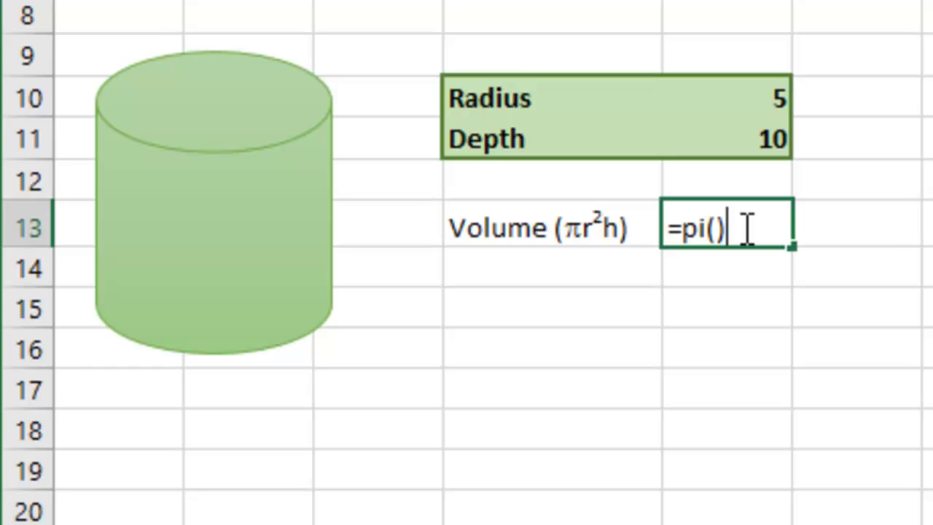
text(*)
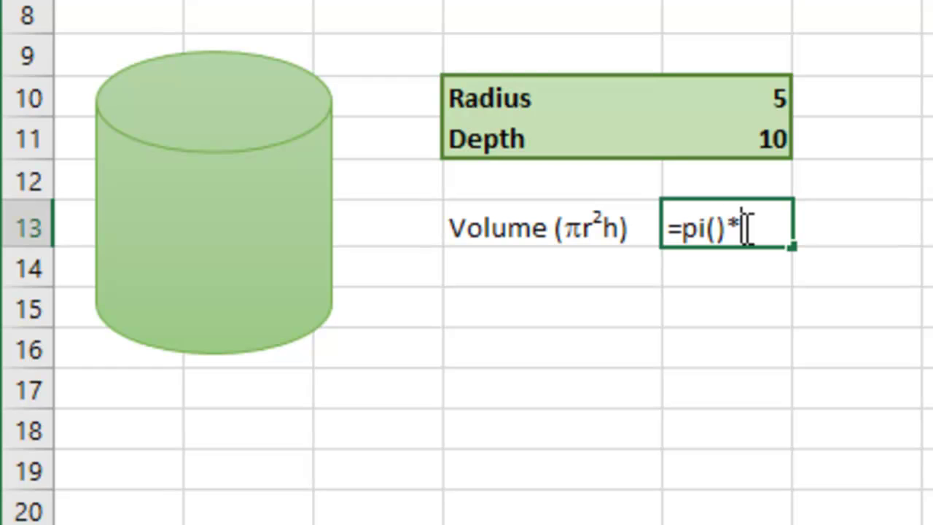
click(766, 95)
text(^2)
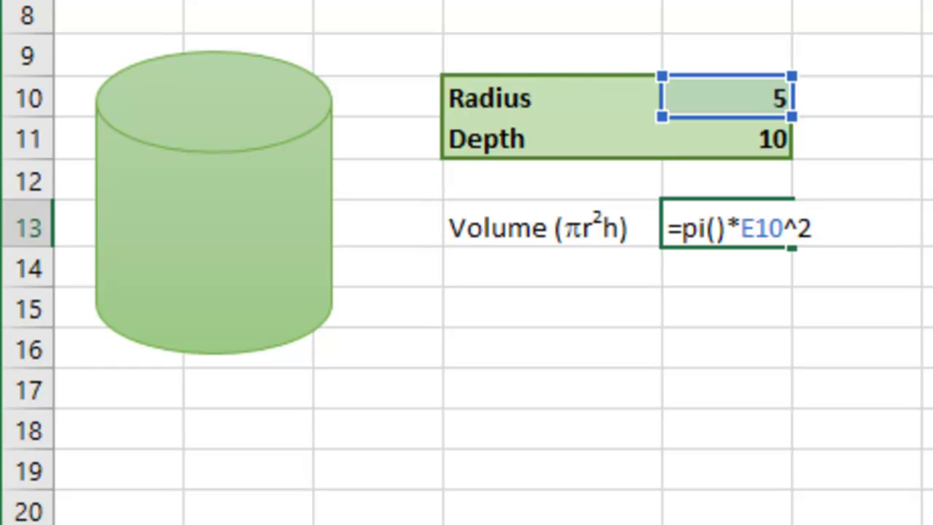
text(*)
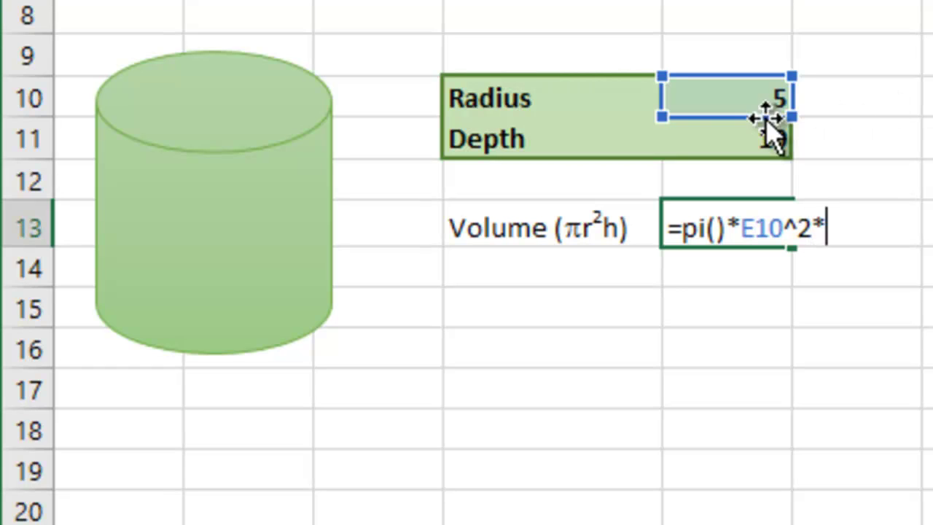
click(751, 137)
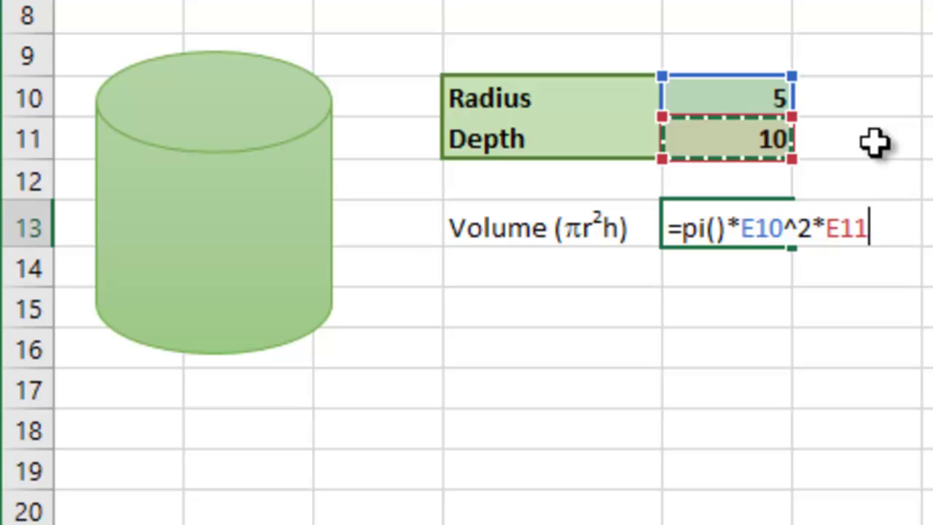
key(Return)
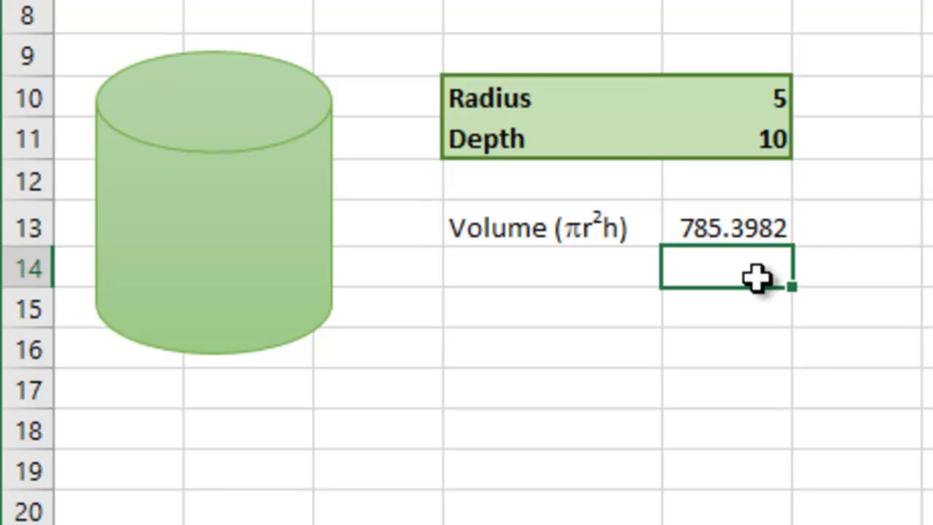
Step: Change cylinder radius E10 to 7, recalculating the volume to 1539.38
click(755, 93)
text(7)
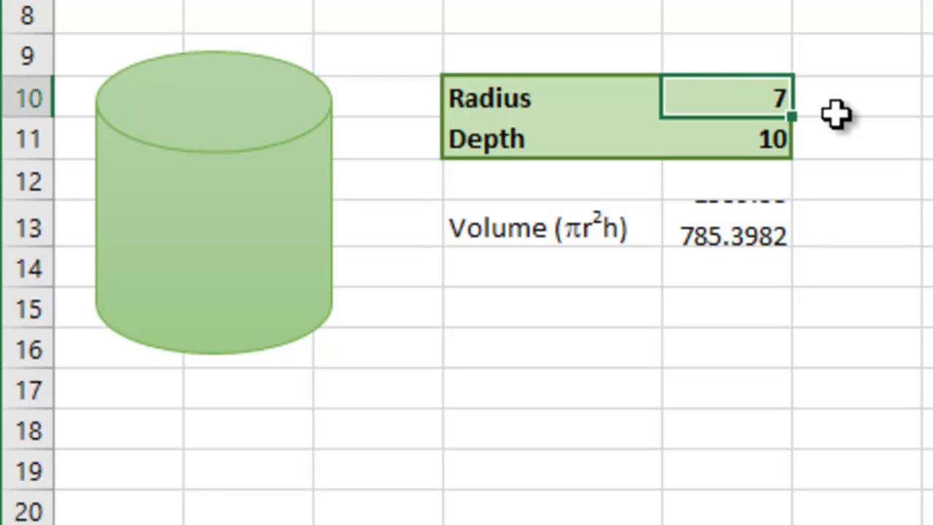
key(Return)
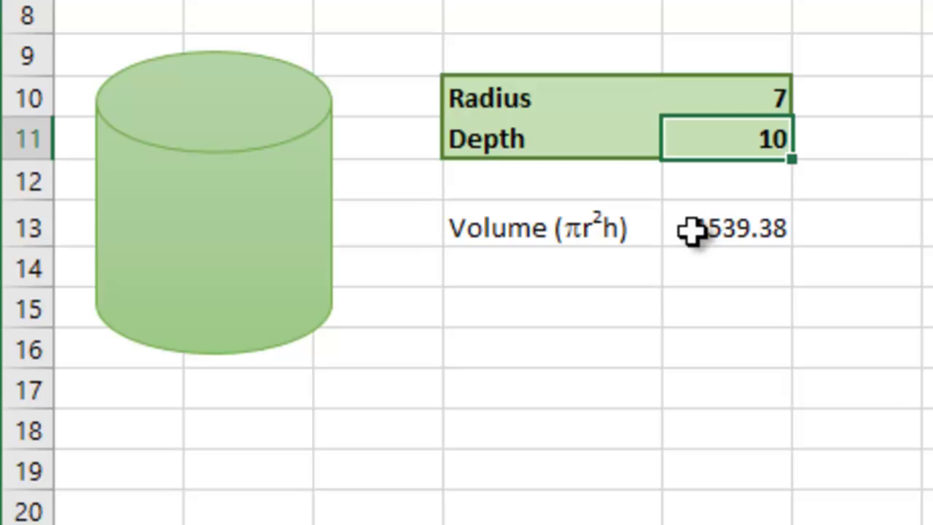